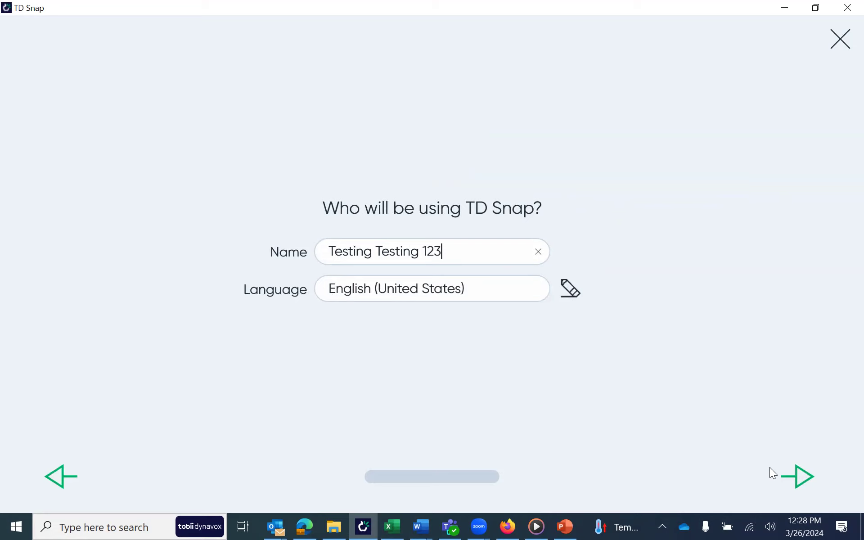
- Set up the new user as needing text with symbol supports, with Touch as the access method
click(801, 476)
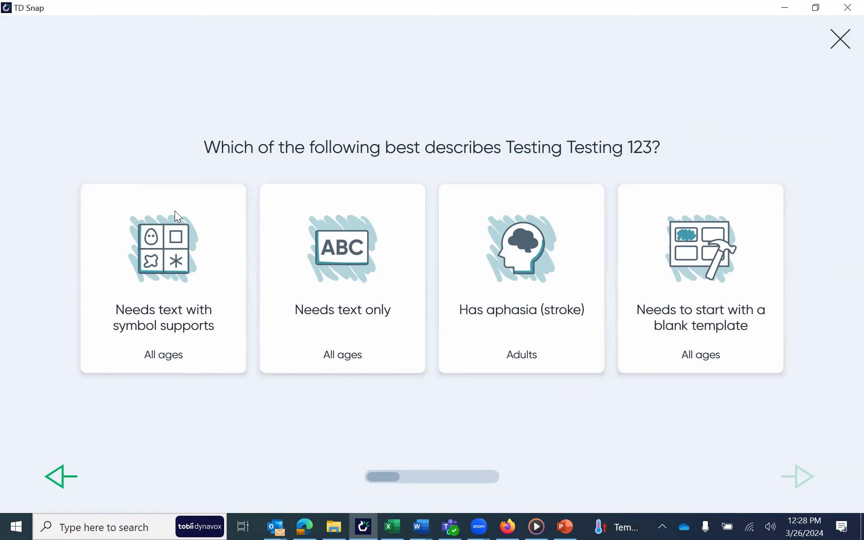
click(157, 330)
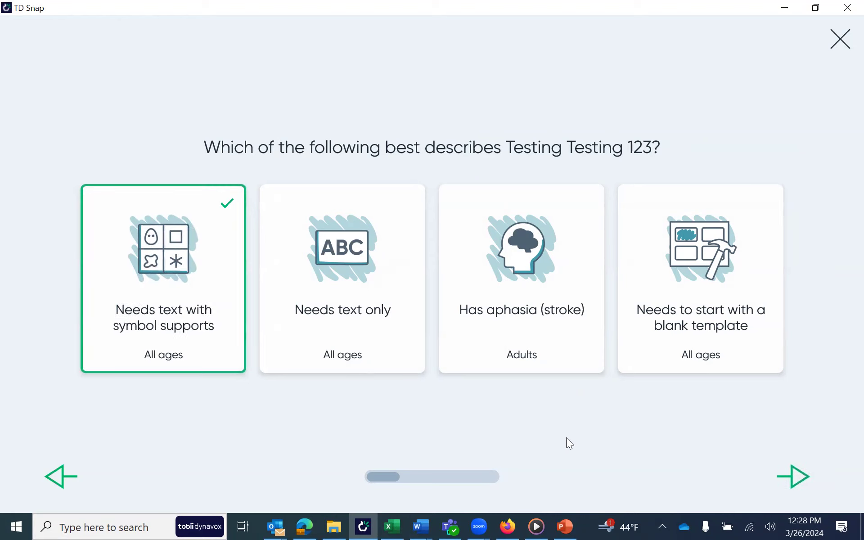
click(804, 478)
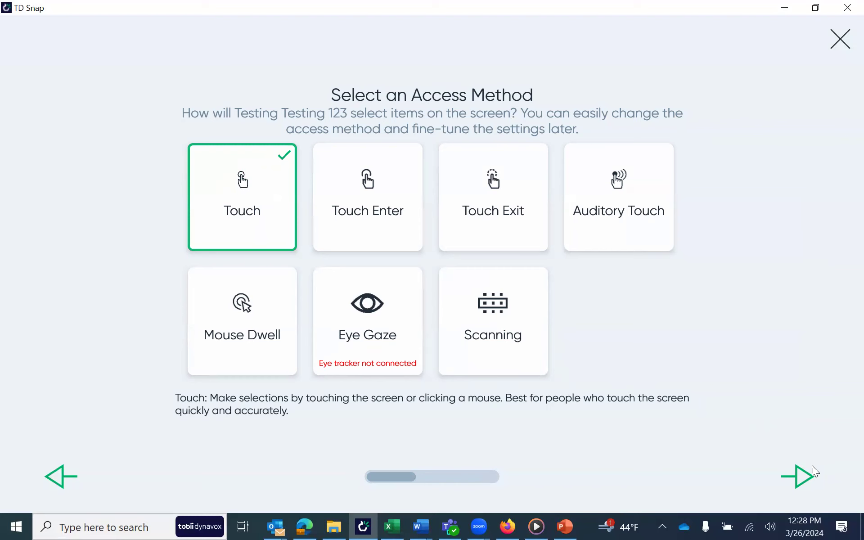
click(798, 477)
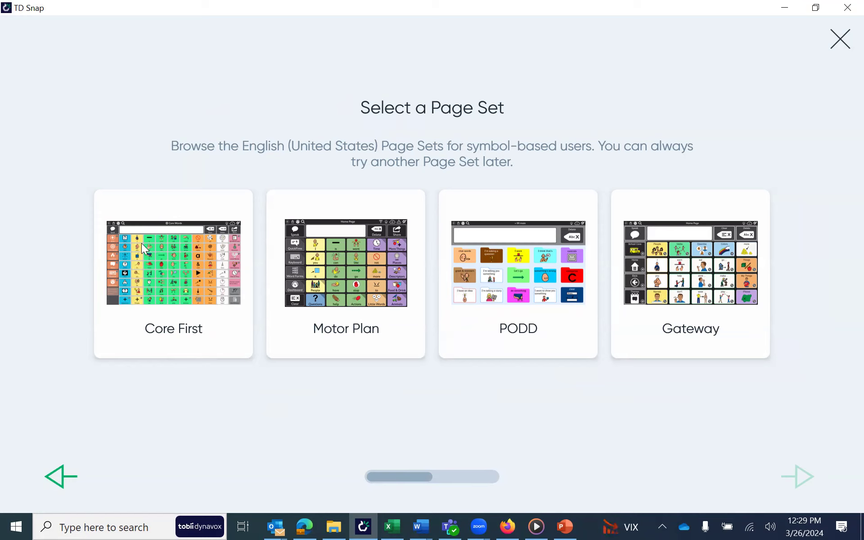
- Choose the Core First page set in its United States version for the new user
click(181, 327)
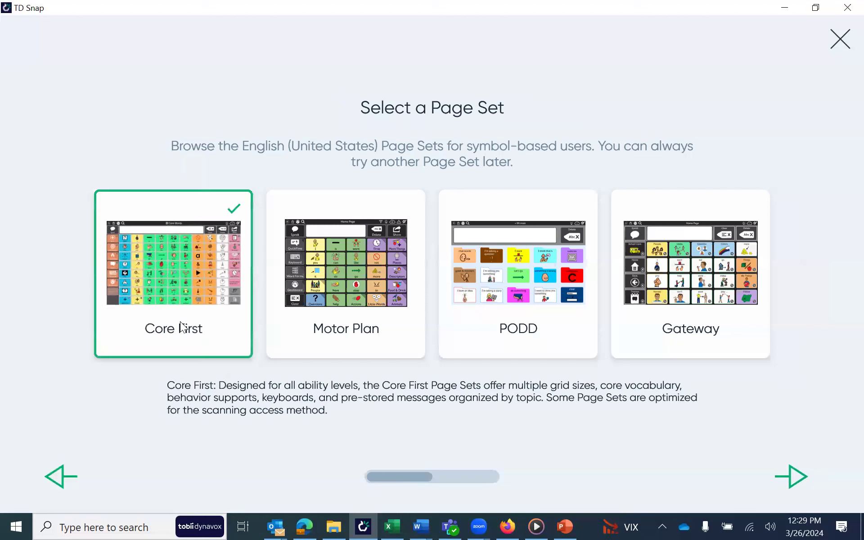
click(802, 479)
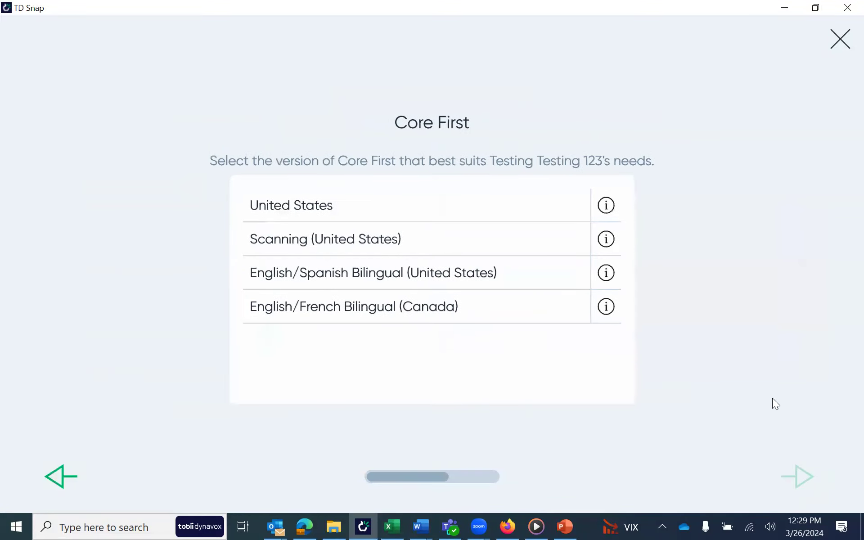
click(506, 211)
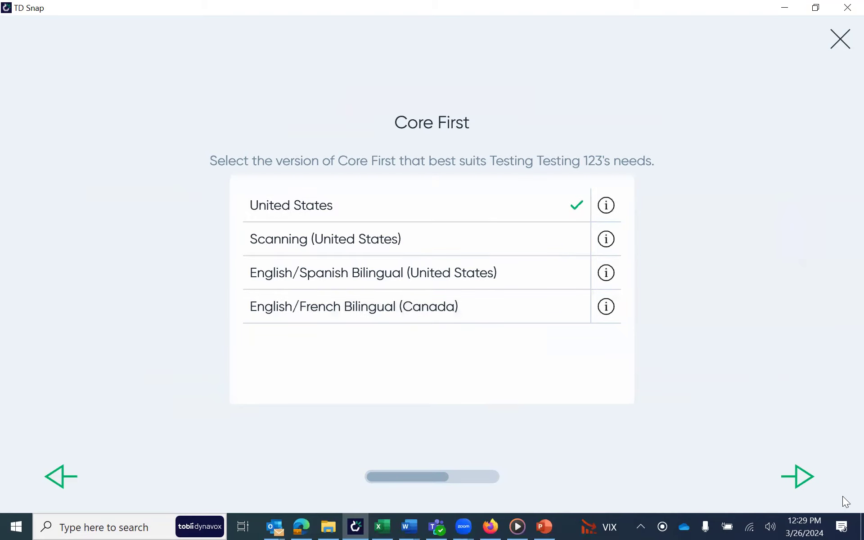
click(797, 477)
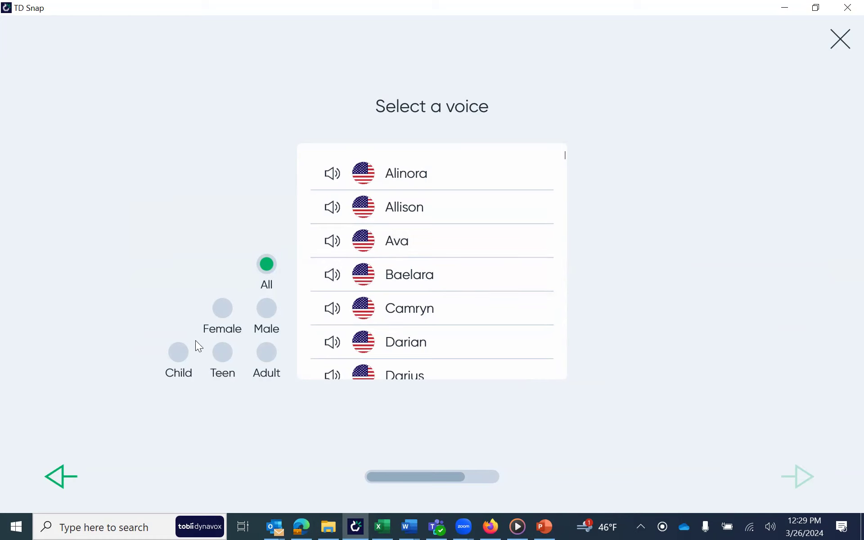
- Filter the voices by age and gender to adult female, browse the list, and preview the Allison voice
click(176, 355)
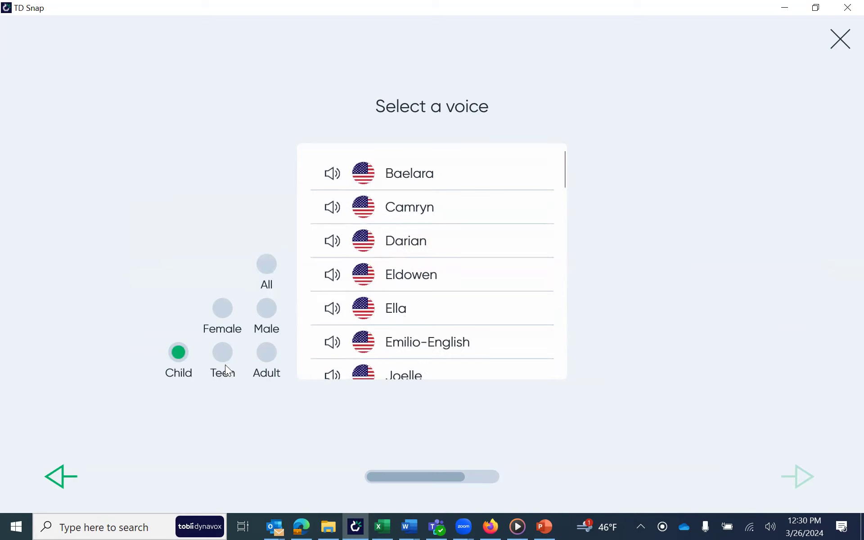
click(267, 353)
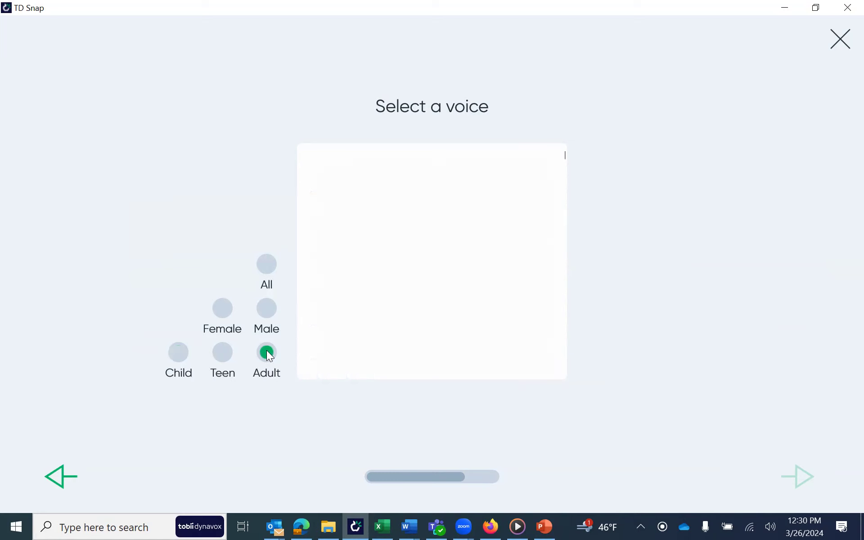
click(222, 309)
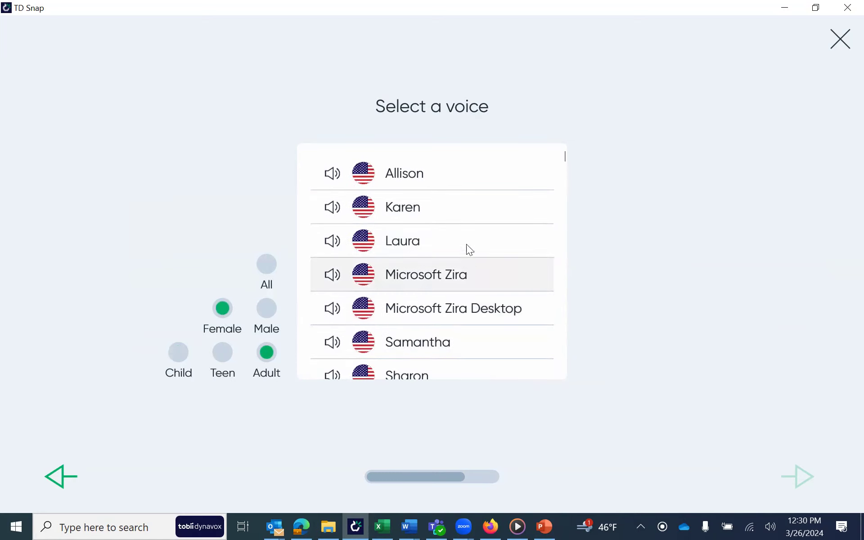
scroll(435, 327, down, 5)
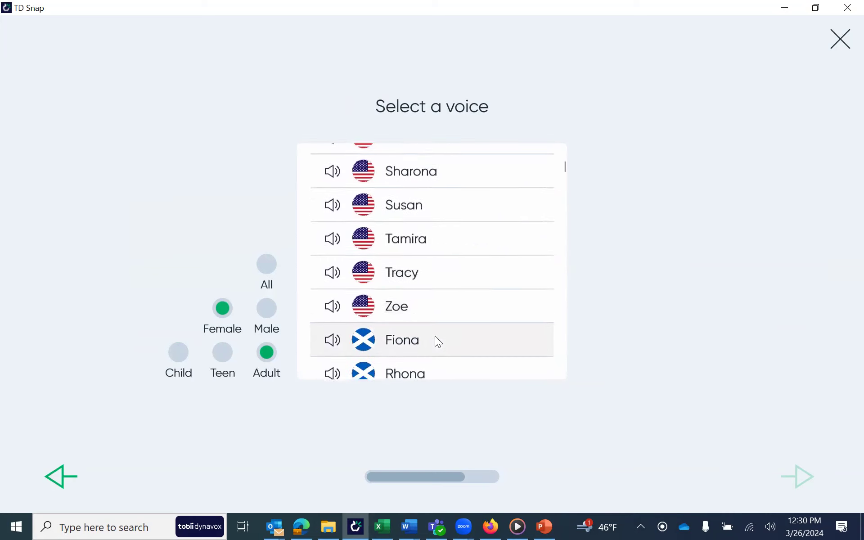
scroll(435, 337, up, 5)
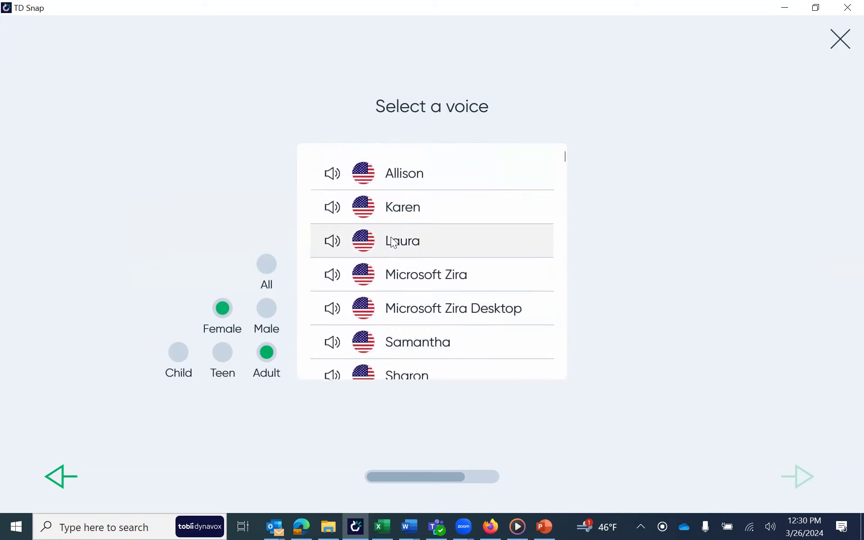
scroll(368, 329, down, 3)
scroll(369, 334, down, 5)
scroll(368, 343, up, 8)
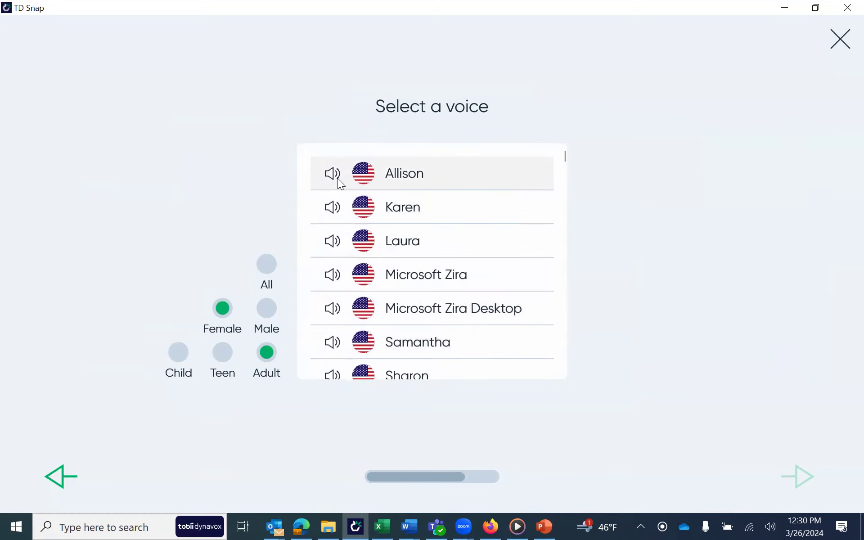
click(333, 173)
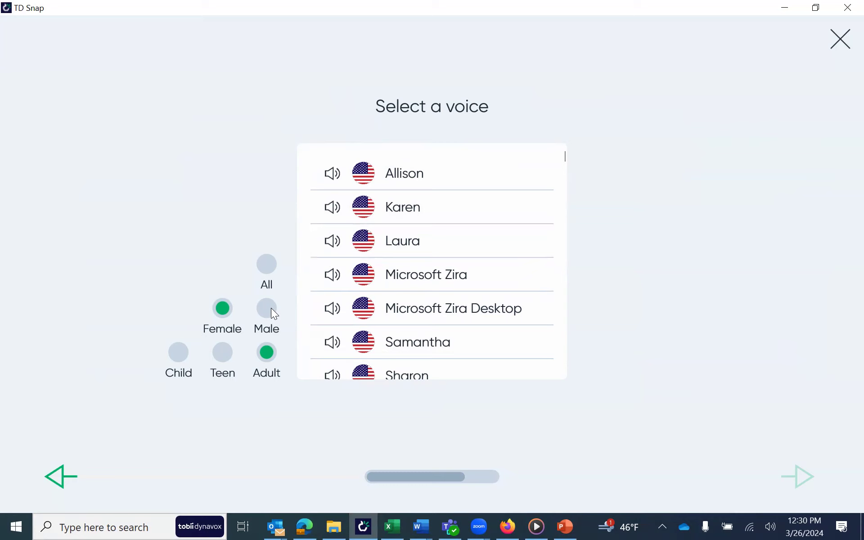
- Filter the voices to female child, preview Ella, and choose it as the user's voice
click(173, 359)
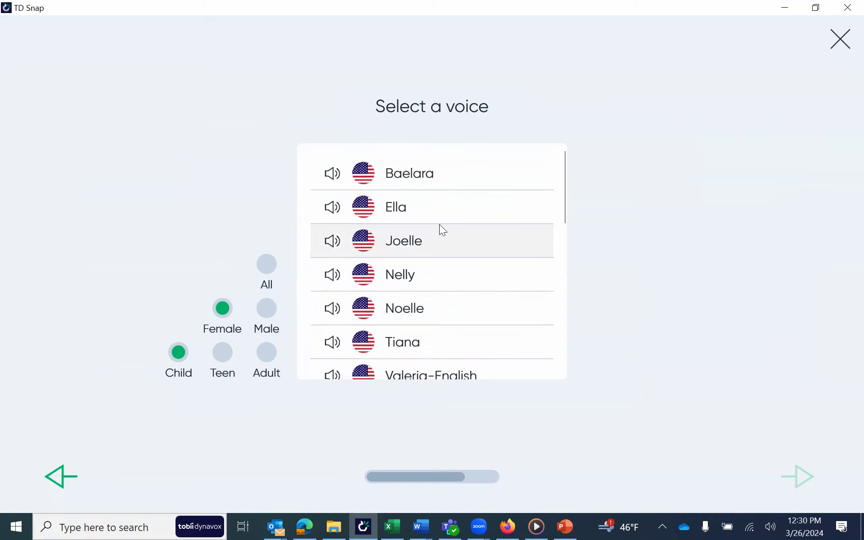
click(334, 208)
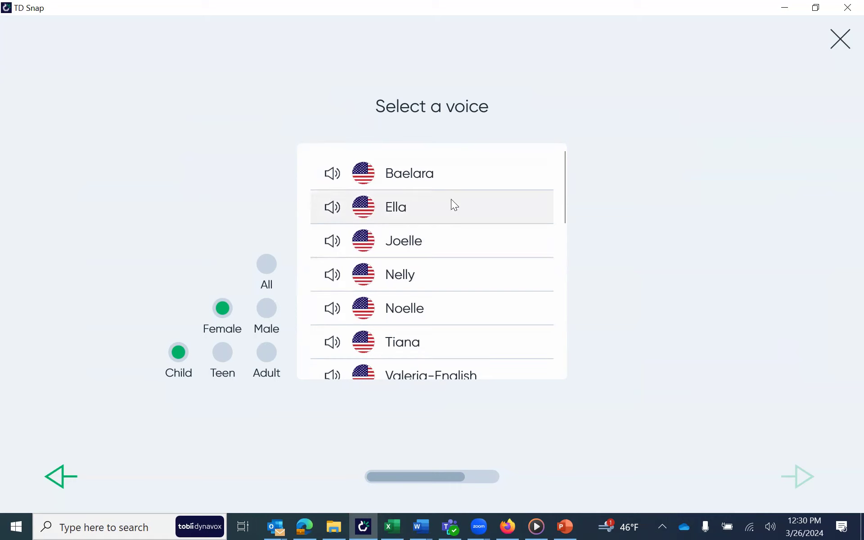
click(456, 211)
click(800, 475)
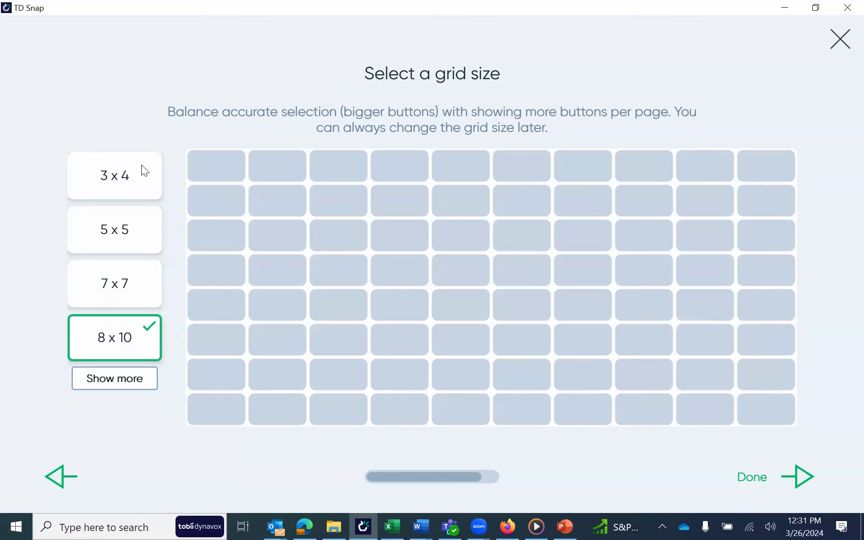
- Choose the 6 x 6 grid from the full list of grid sizes and finish the user setup
click(124, 383)
scroll(132, 351, down, 1)
scroll(131, 354, down, 3)
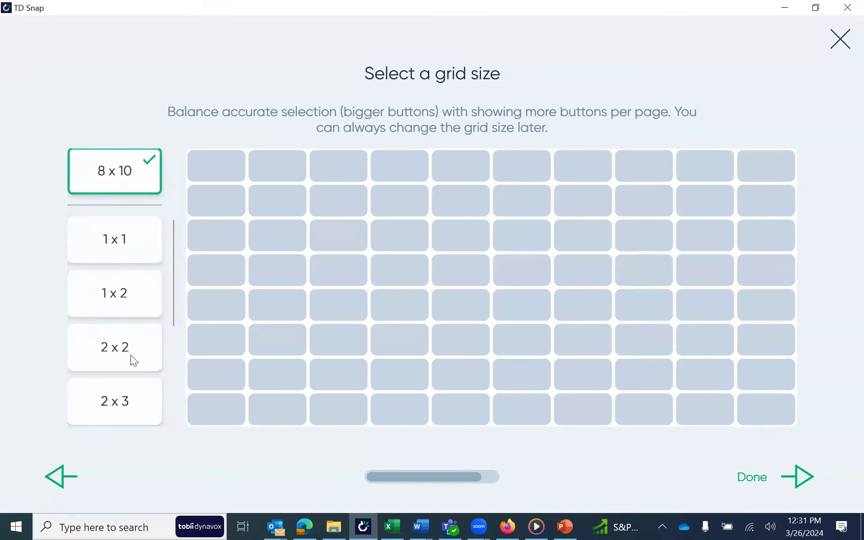
scroll(134, 356, down, 3)
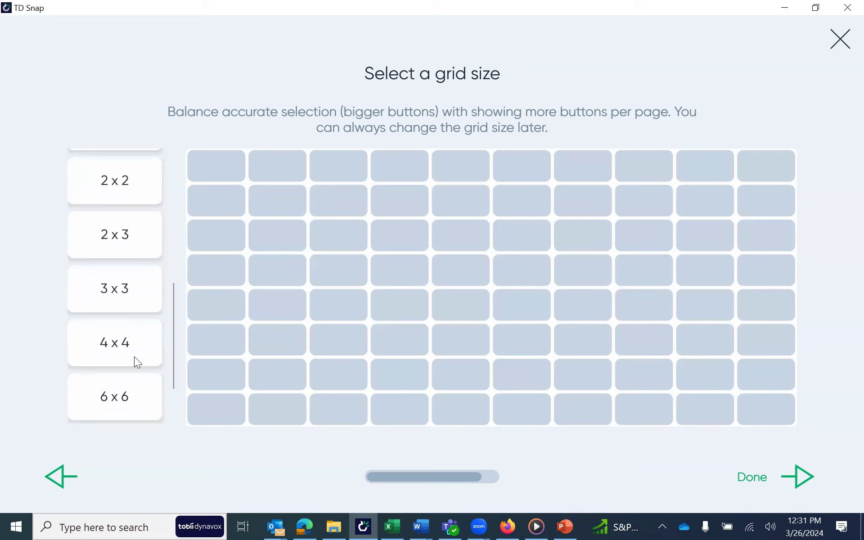
scroll(134, 357, down, 2)
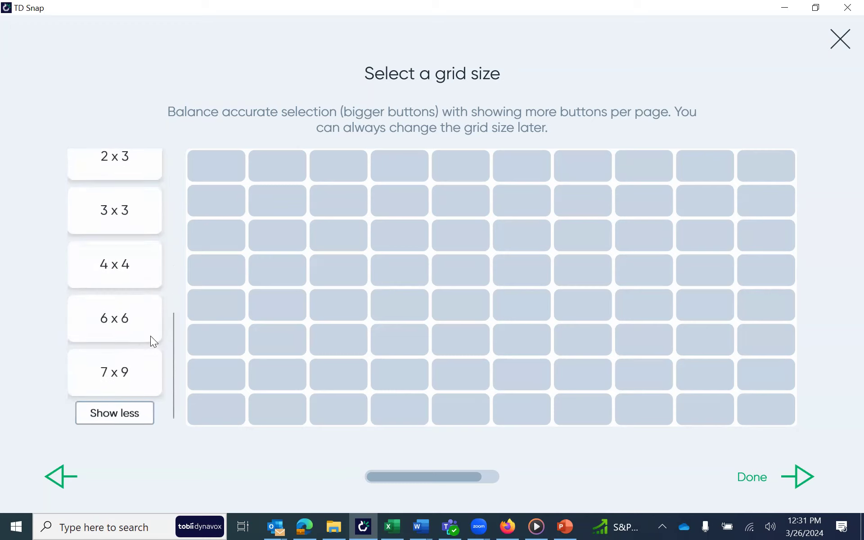
click(121, 320)
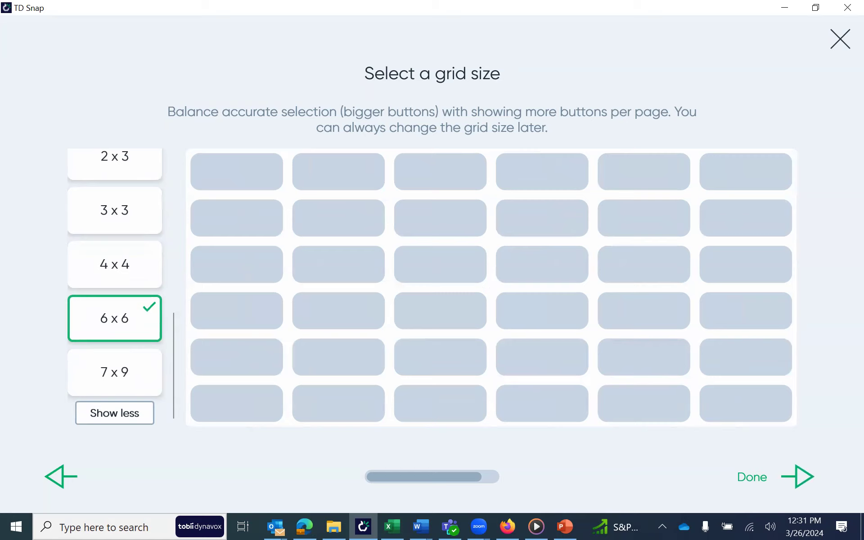
click(806, 479)
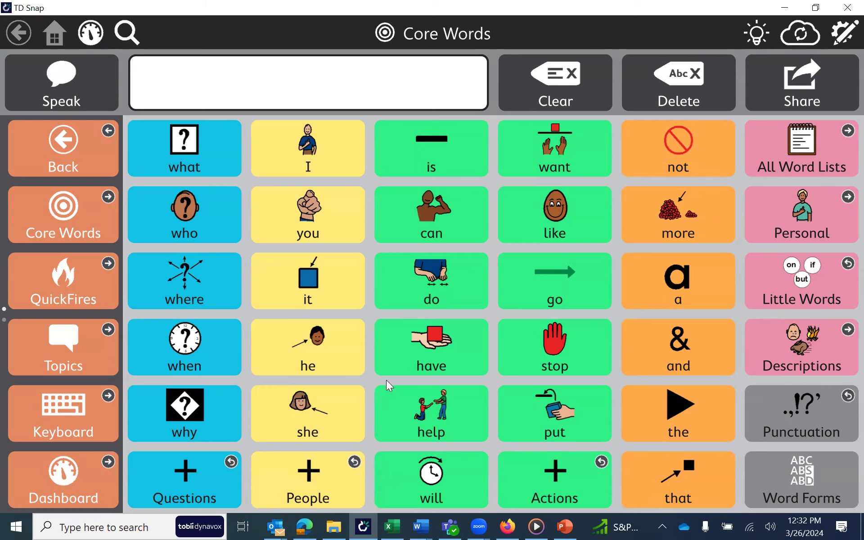
- Enter edit mode and examine the installed speaking voices in the user settings
click(845, 35)
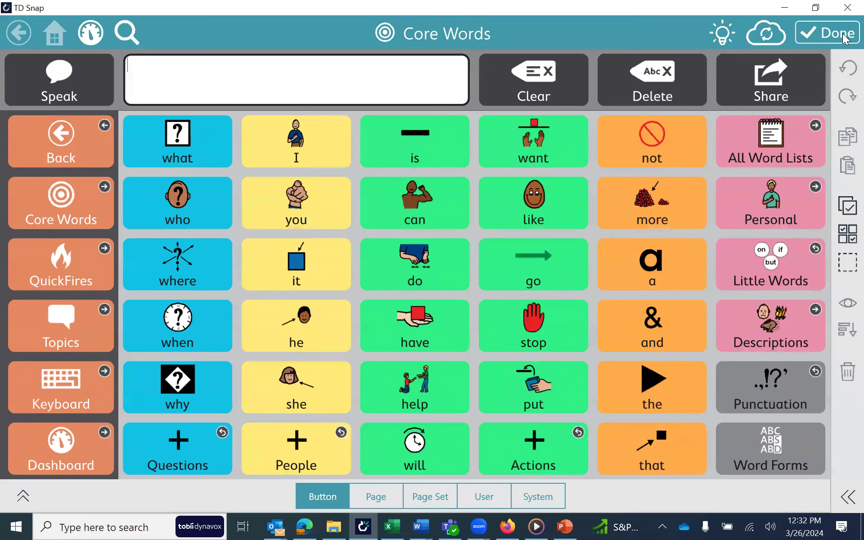
click(493, 497)
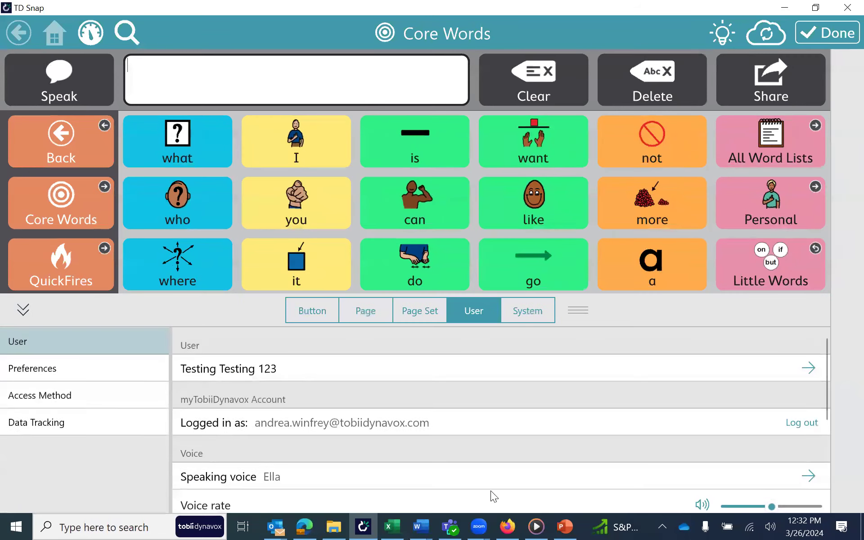
scroll(343, 456, down, 2)
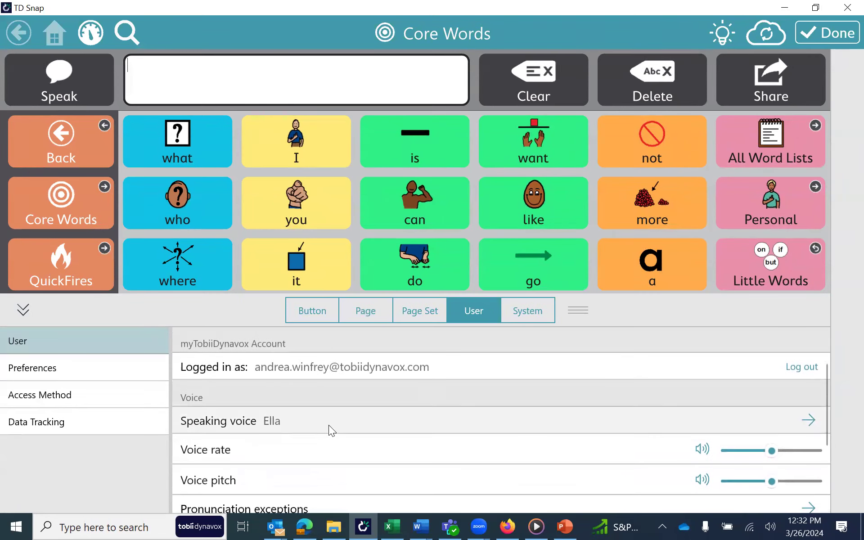
click(329, 421)
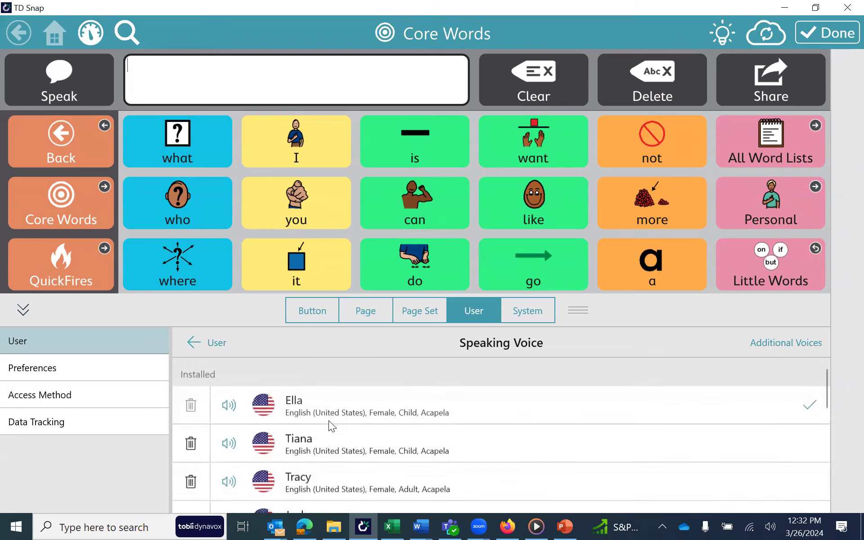
scroll(360, 450, down, 1)
scroll(366, 467, down, 3)
scroll(372, 468, up, 4)
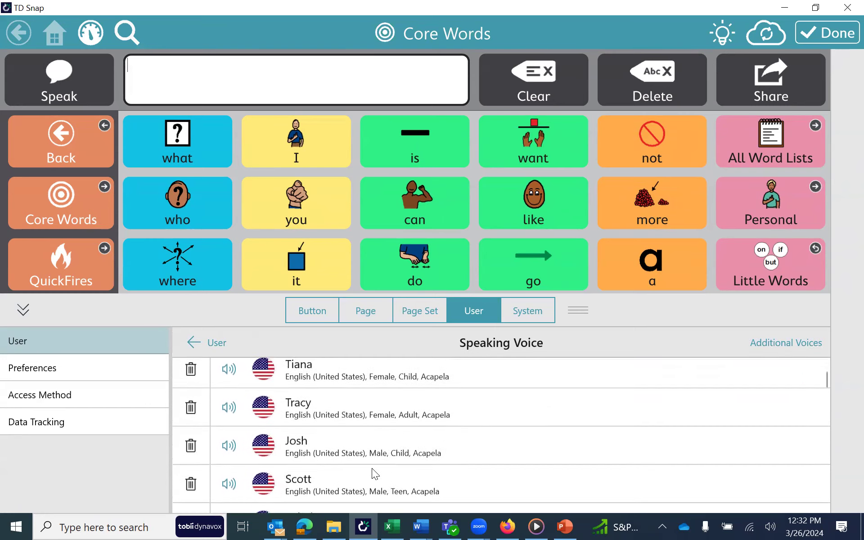
click(208, 342)
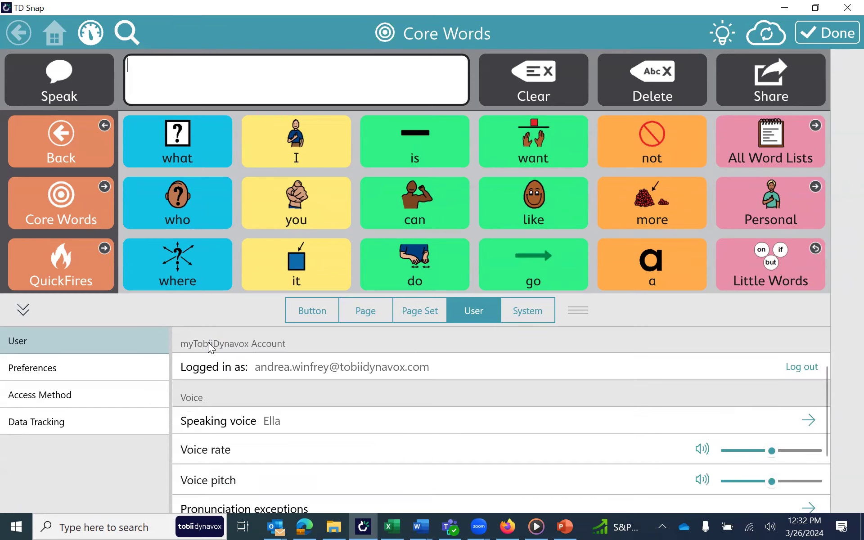
- Try the 7 x 7 optimized grid for the page set, change it to 7 x 9, and leave edit mode
click(431, 316)
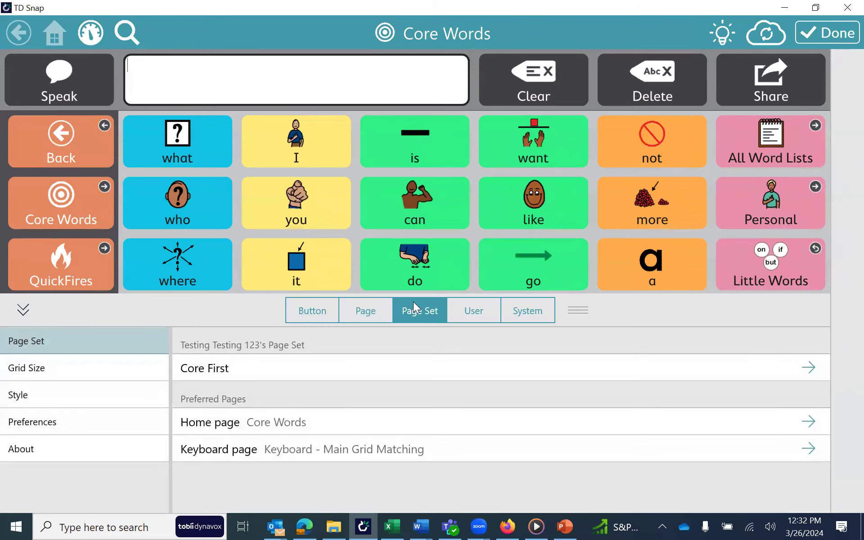
click(106, 368)
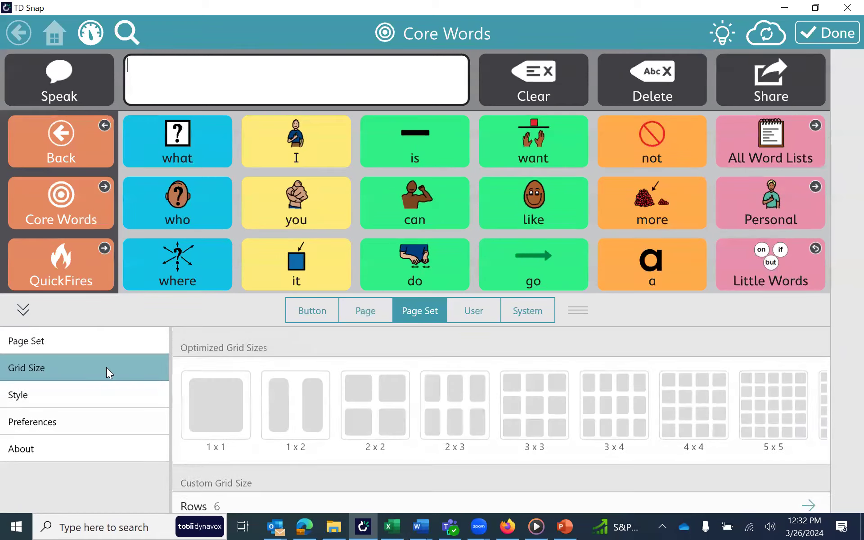
drag(596, 455, 833, 462)
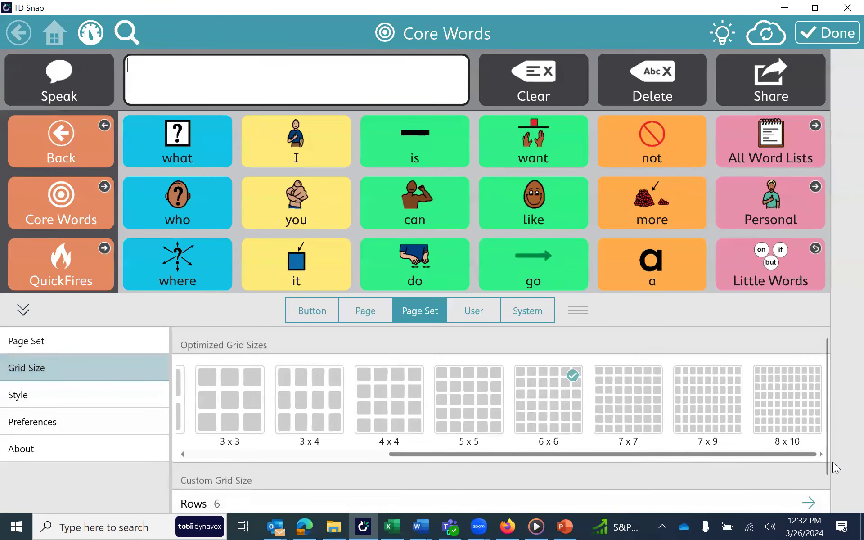
click(630, 390)
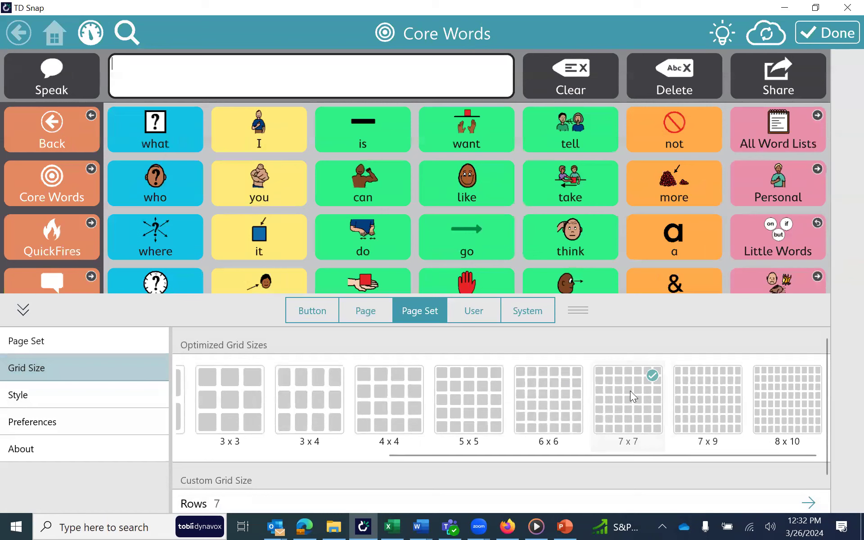
click(718, 399)
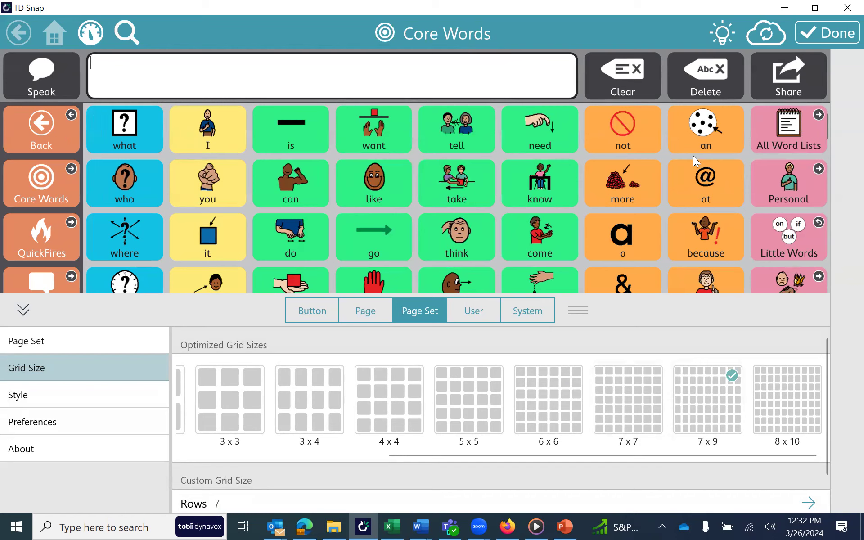
click(815, 33)
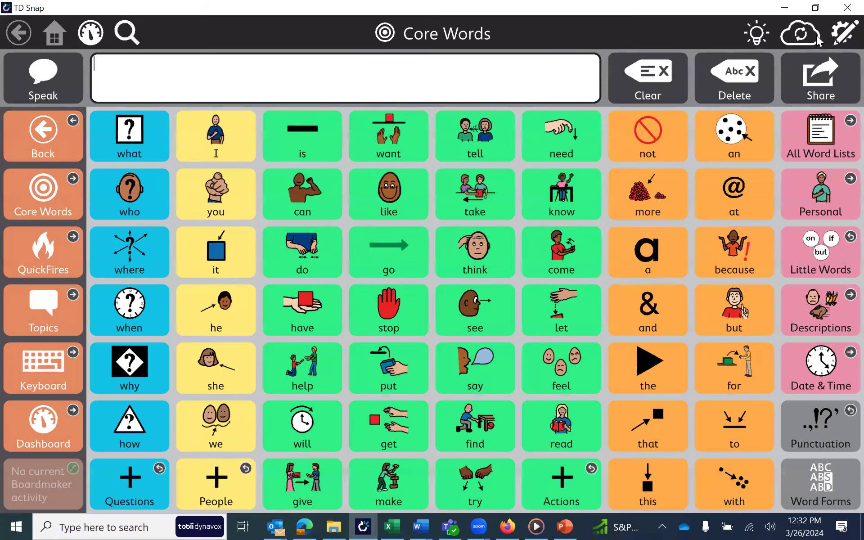